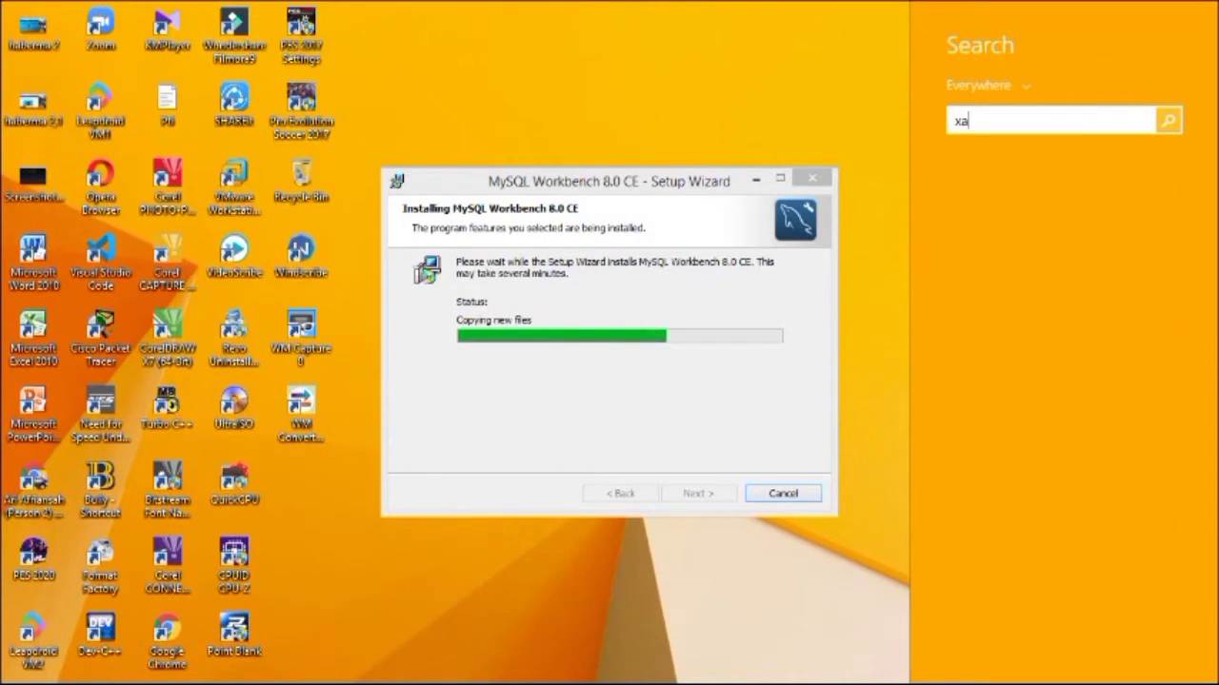
Step: Open the XAMPP Control Panel and shrink its window so it takes up less of the desktop
text(mp)
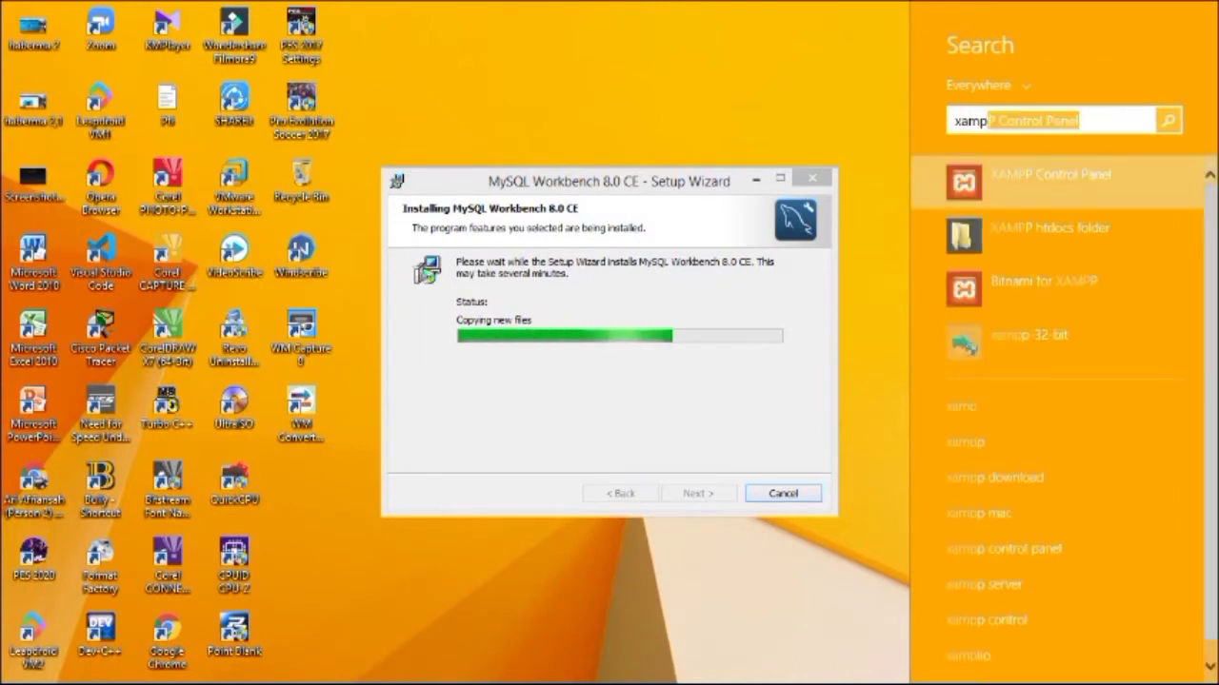
key(Escape)
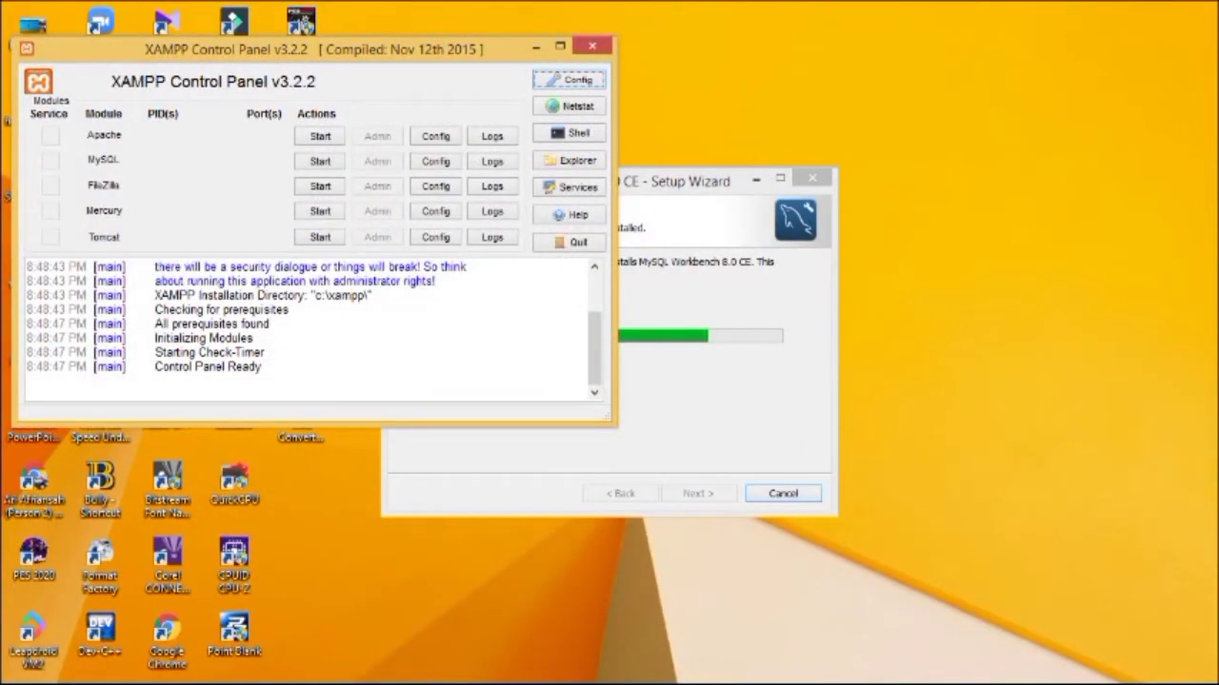
drag(616, 238, 361, 238)
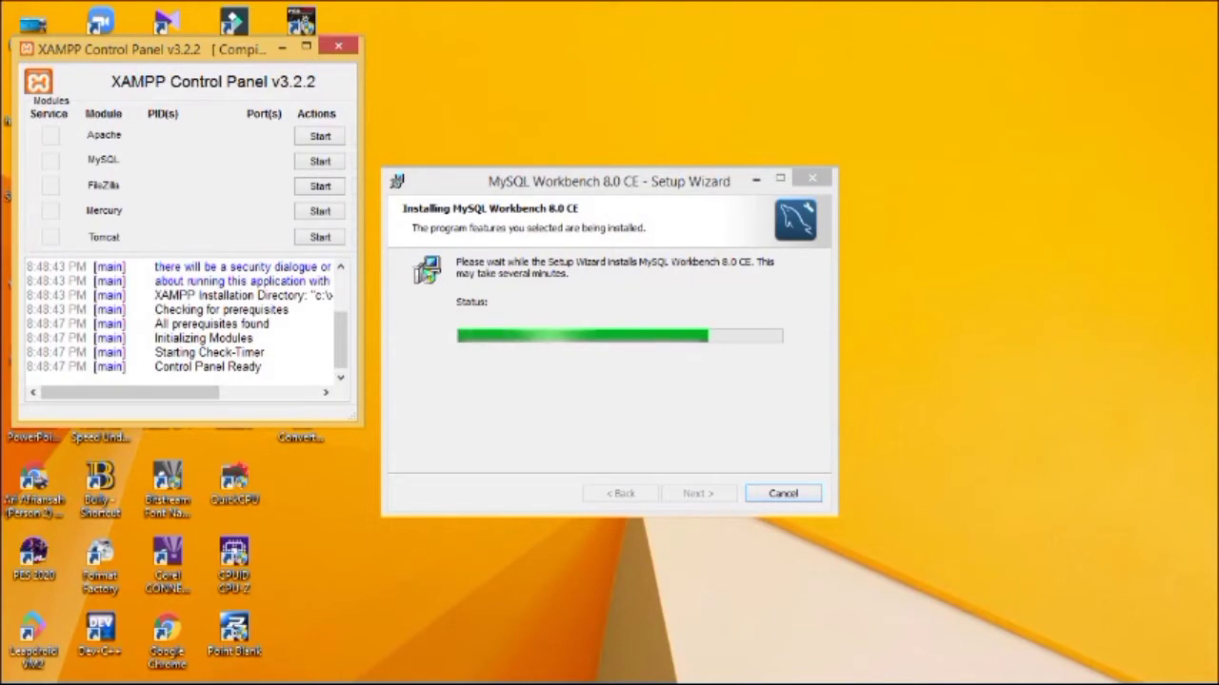
drag(191, 426, 190, 338)
drag(362, 238, 433, 238)
Step: Arrange the MySQL Workbench setup wizard and the XAMPP Control Panel side by side, with XAMPP's Start, Admin, Config and Logs controls visible
drag(190, 49, 905, 185)
drag(610, 181, 360, 174)
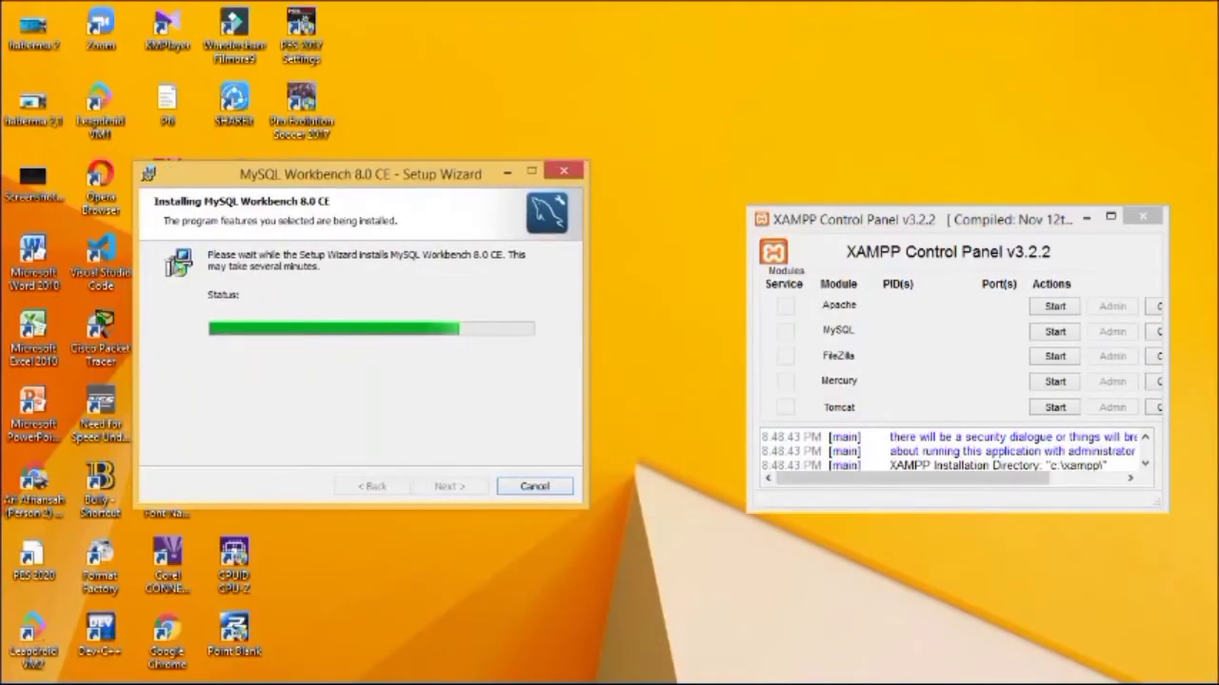
drag(904, 185, 838, 142)
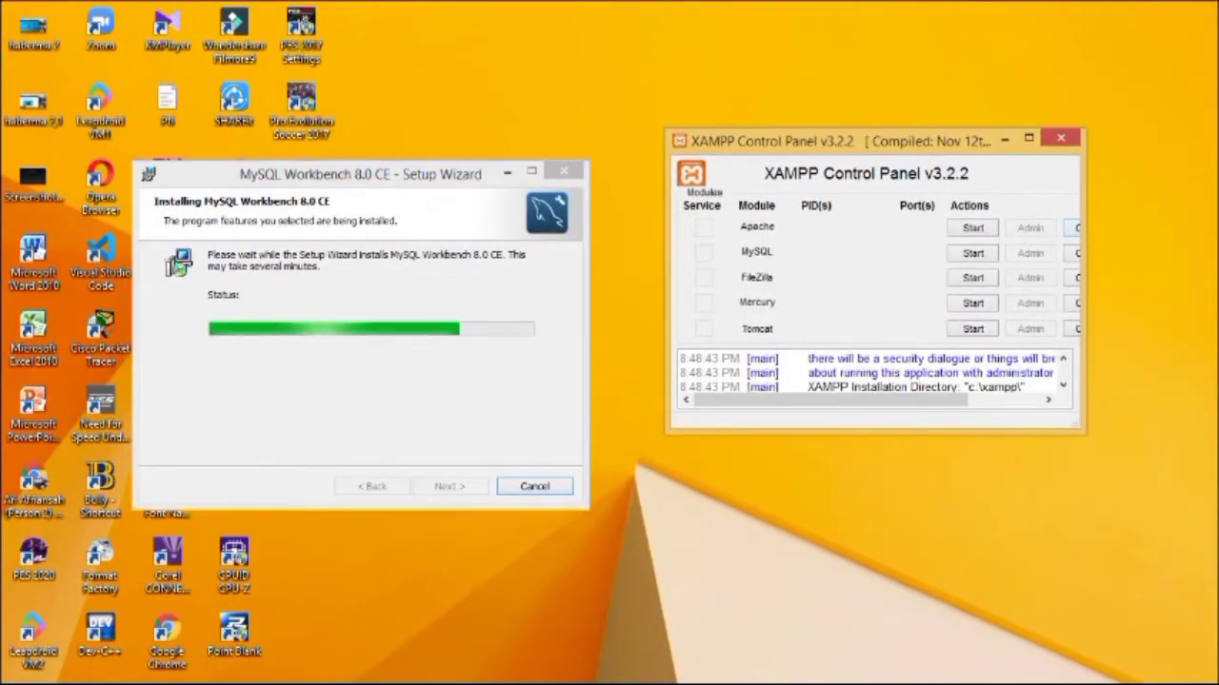
drag(1120, 285, 1211, 286)
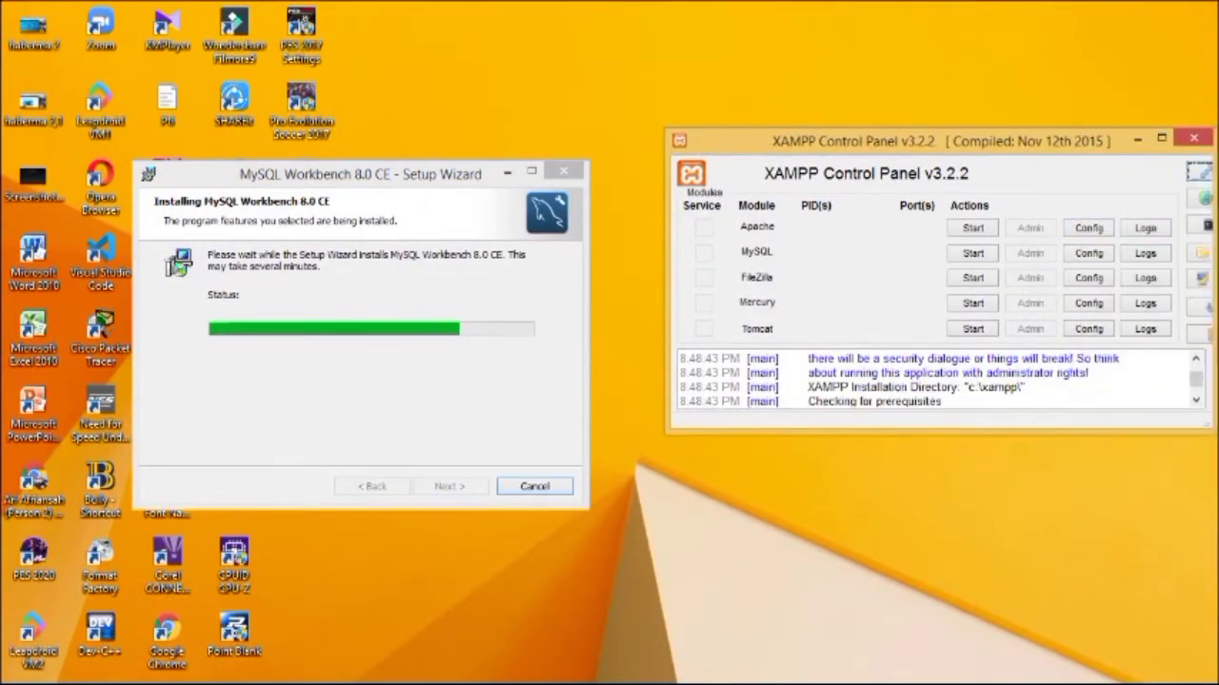
drag(667, 285, 636, 286)
drag(914, 141, 889, 105)
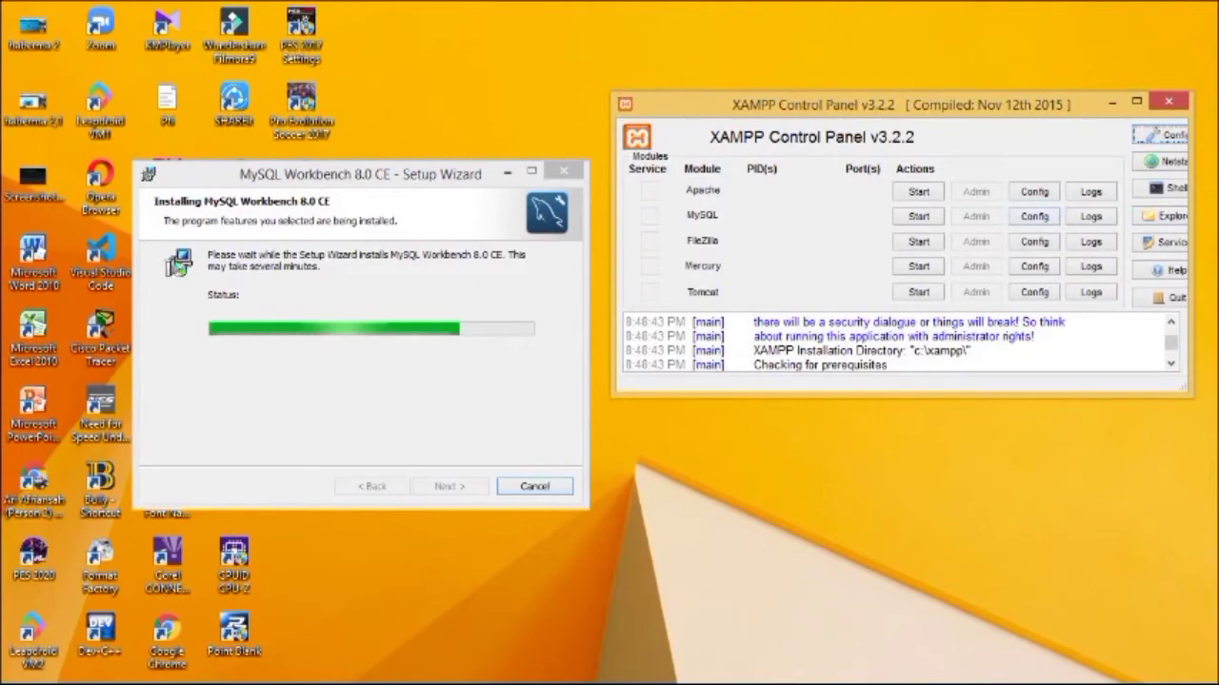
drag(611, 286, 682, 285)
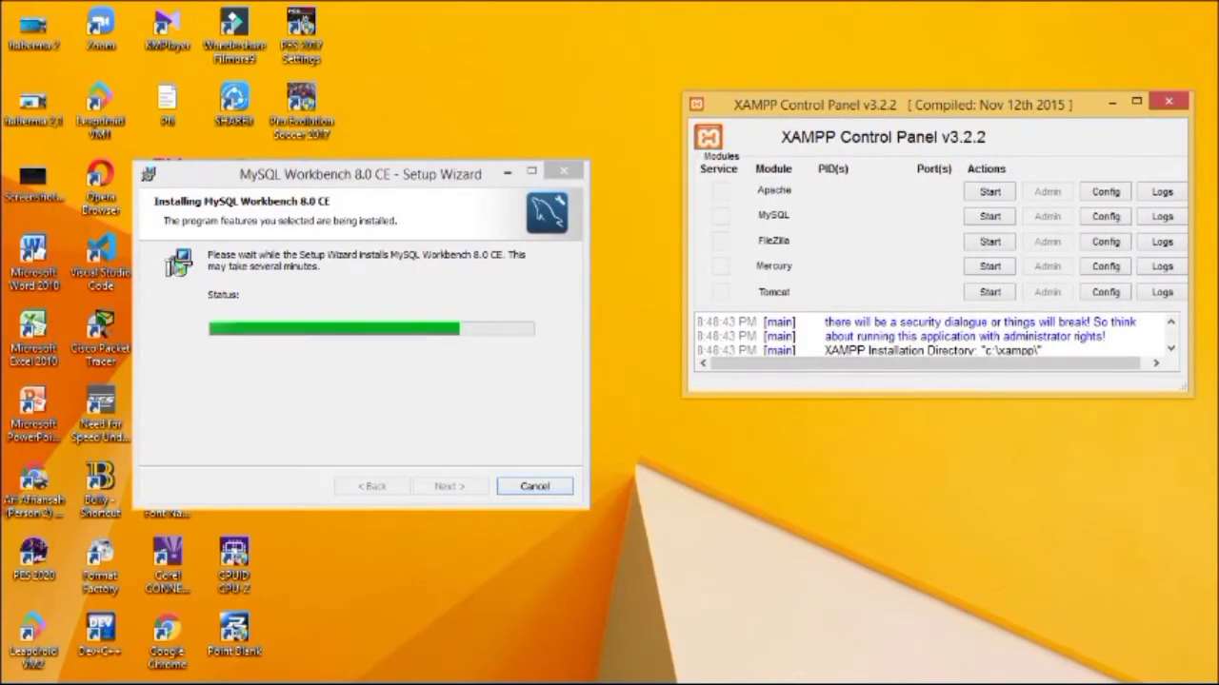
drag(380, 174, 411, 108)
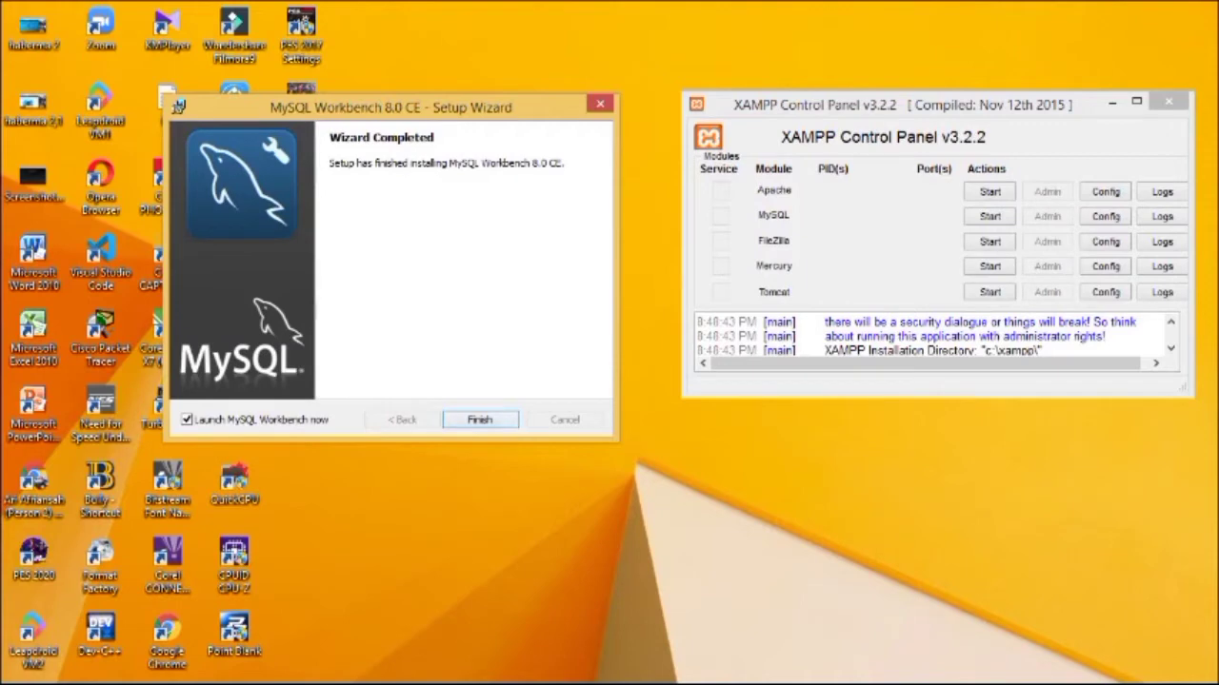
Step: Finish the MySQL Workbench 8.0 CE setup with the launch option enabled and bring Workbench in front of XAMPP
key(Return)
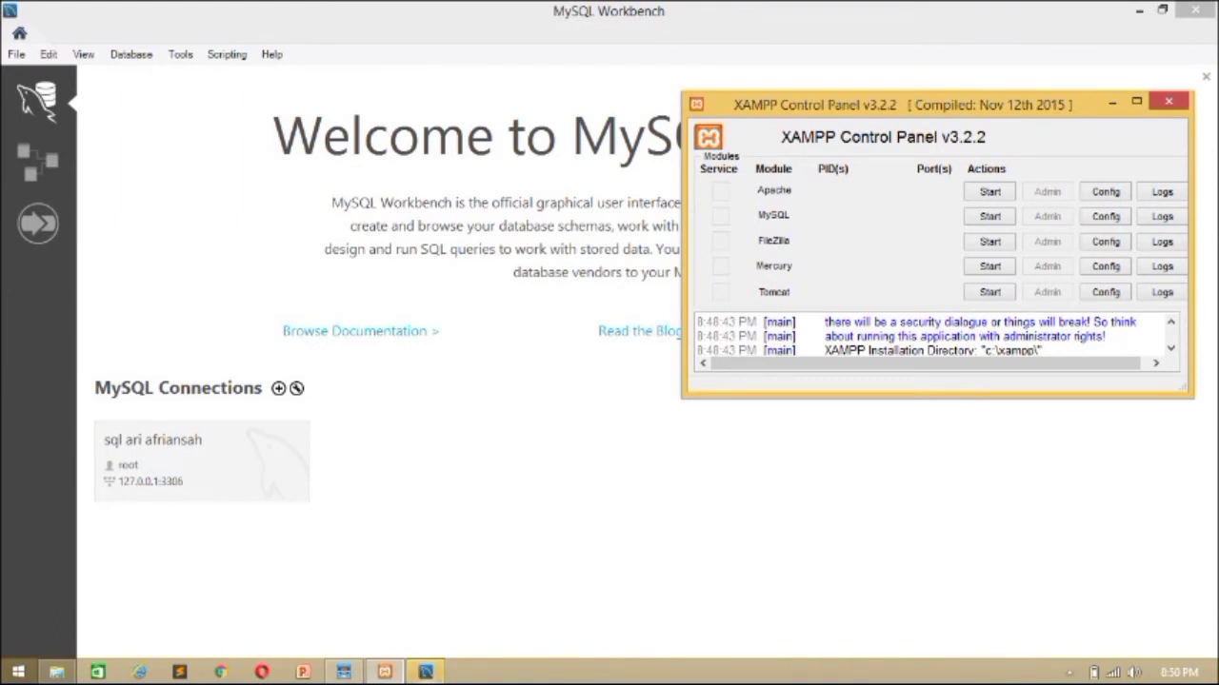
key(alt+Tab)
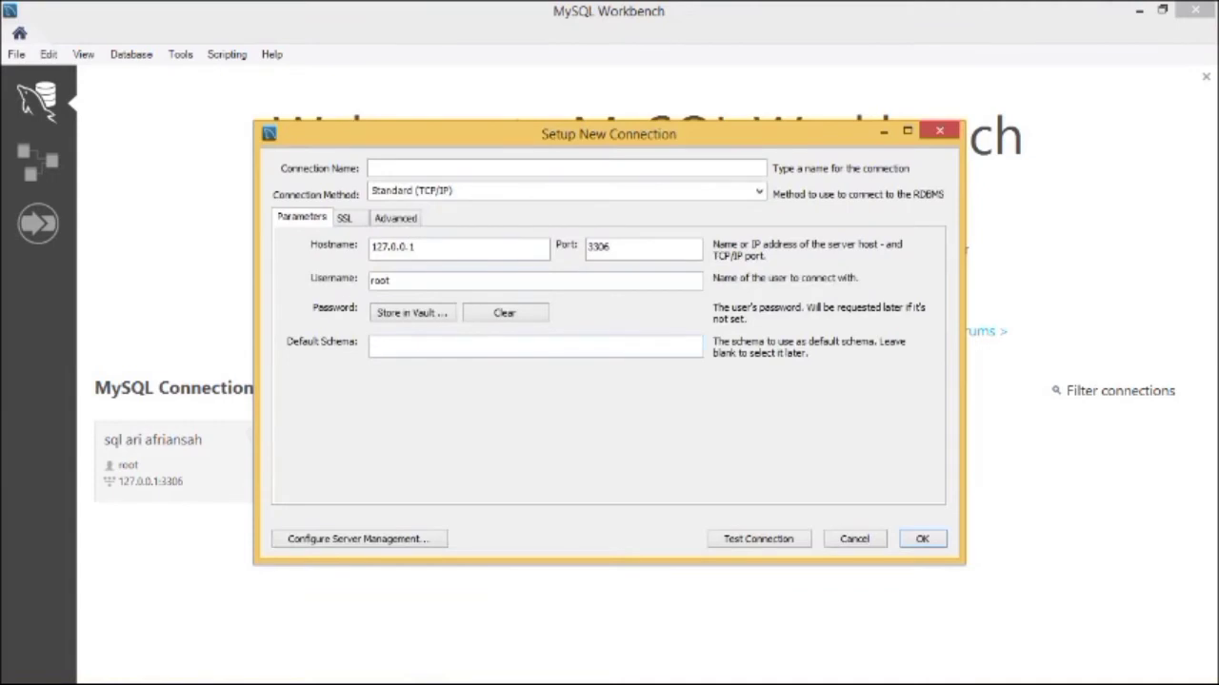
Step: Create a new MySQL connection named "sql" plus the owner's full name and 2, keeping the default connection parameters
text(sq)
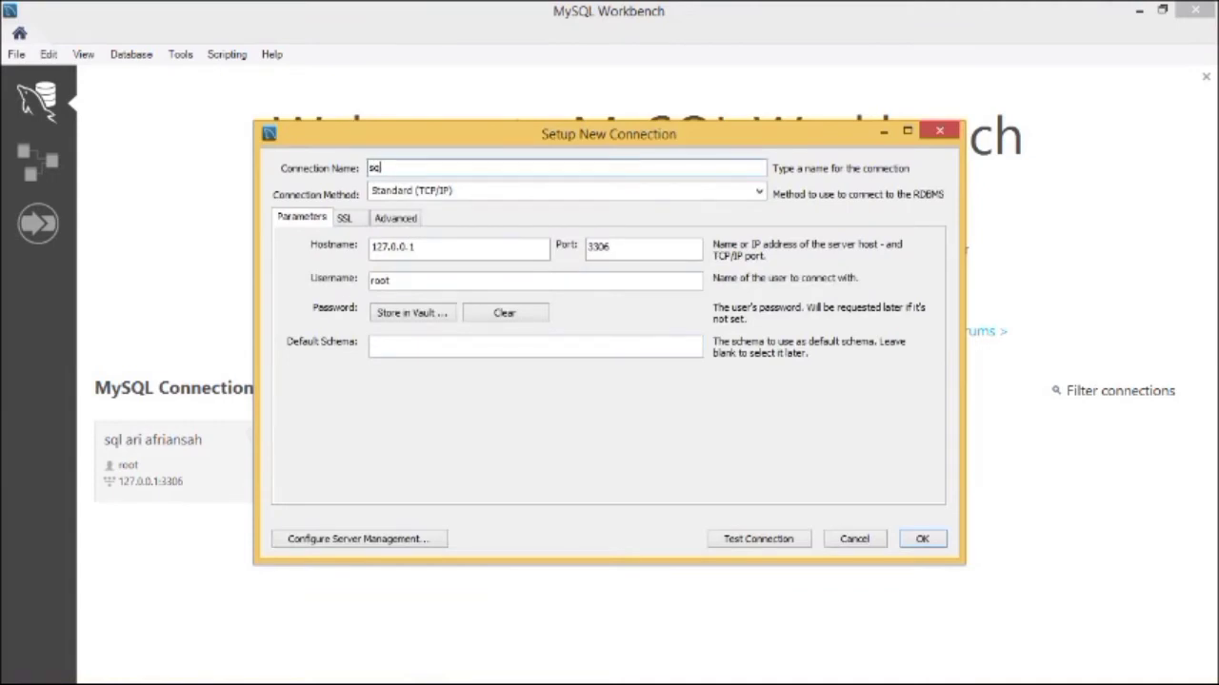
text(l Ari Afriansah 2)
key(Return)
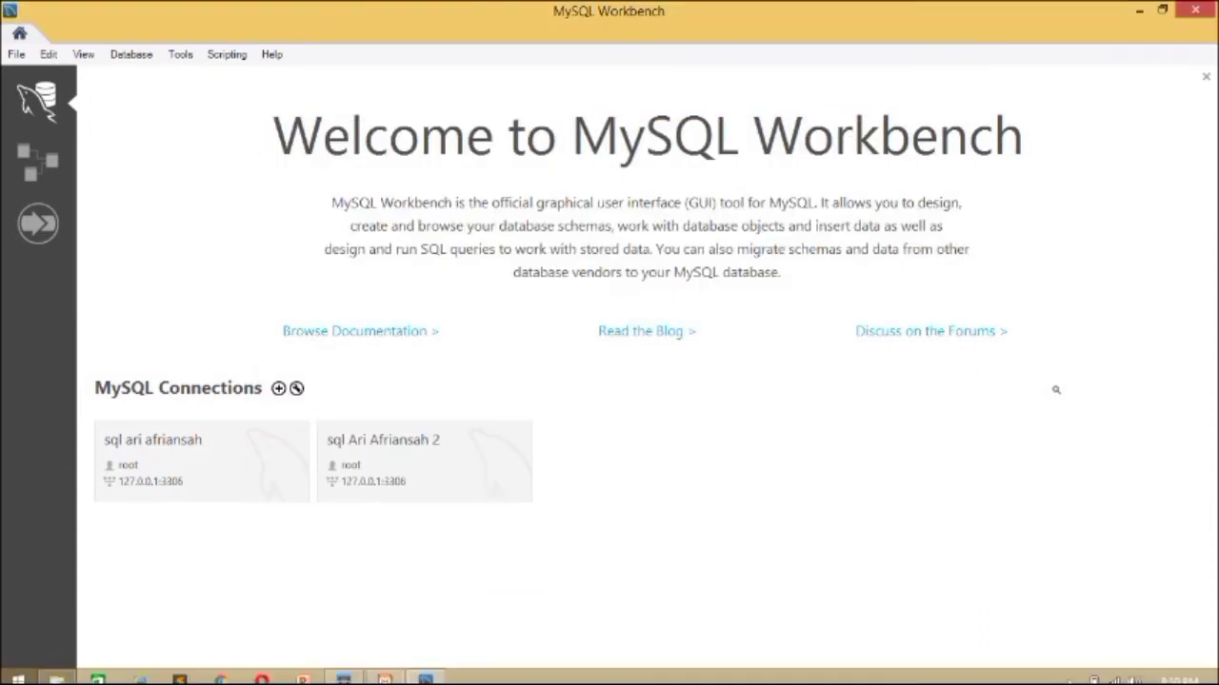
Step: Switch to the XAMPP Control Panel, start the MySQL module and minimize the panel
click(381, 673)
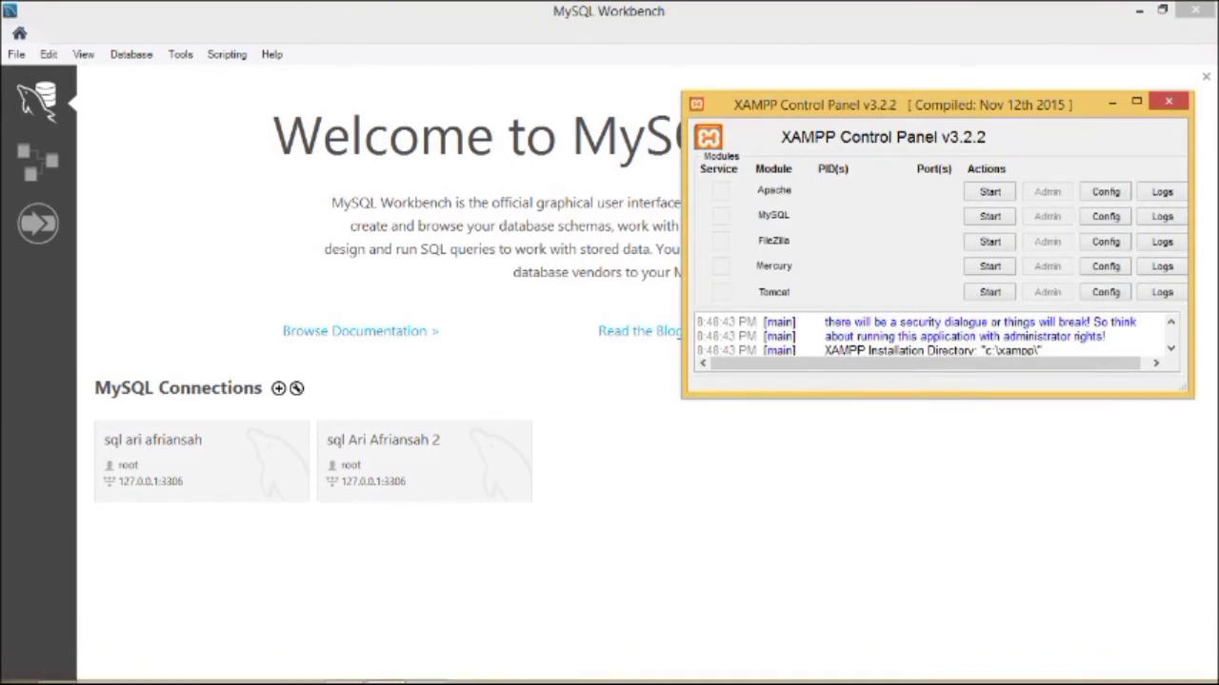
click(989, 216)
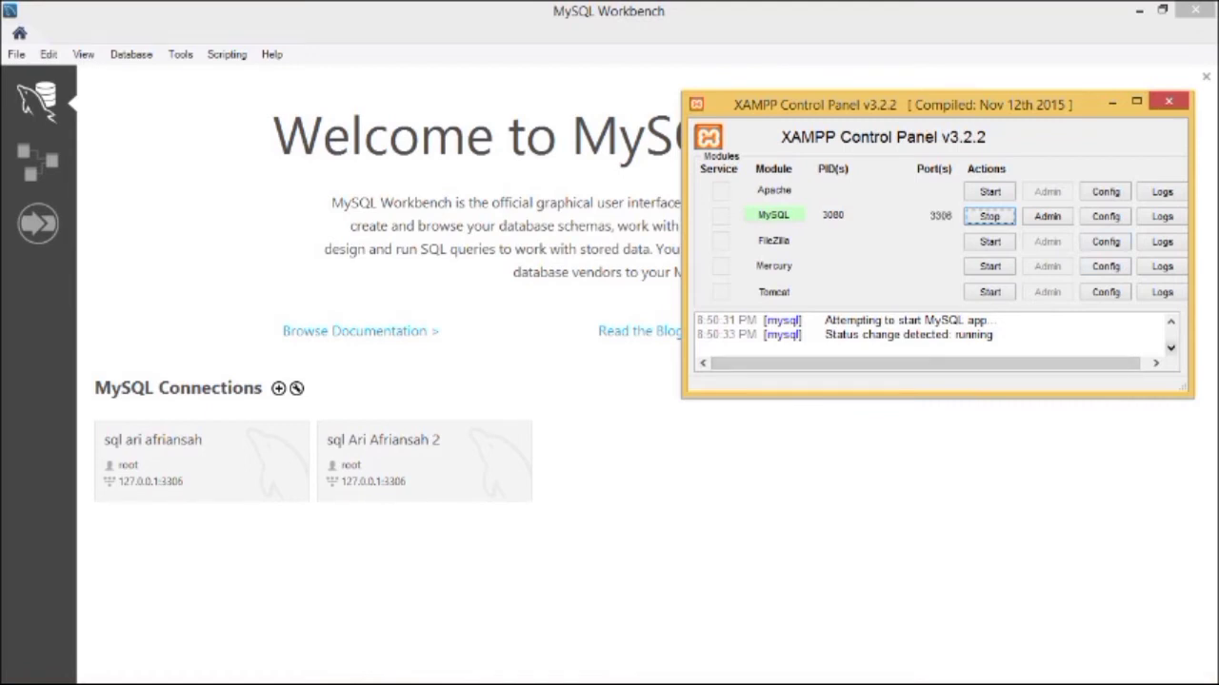
drag(937, 92, 937, 62)
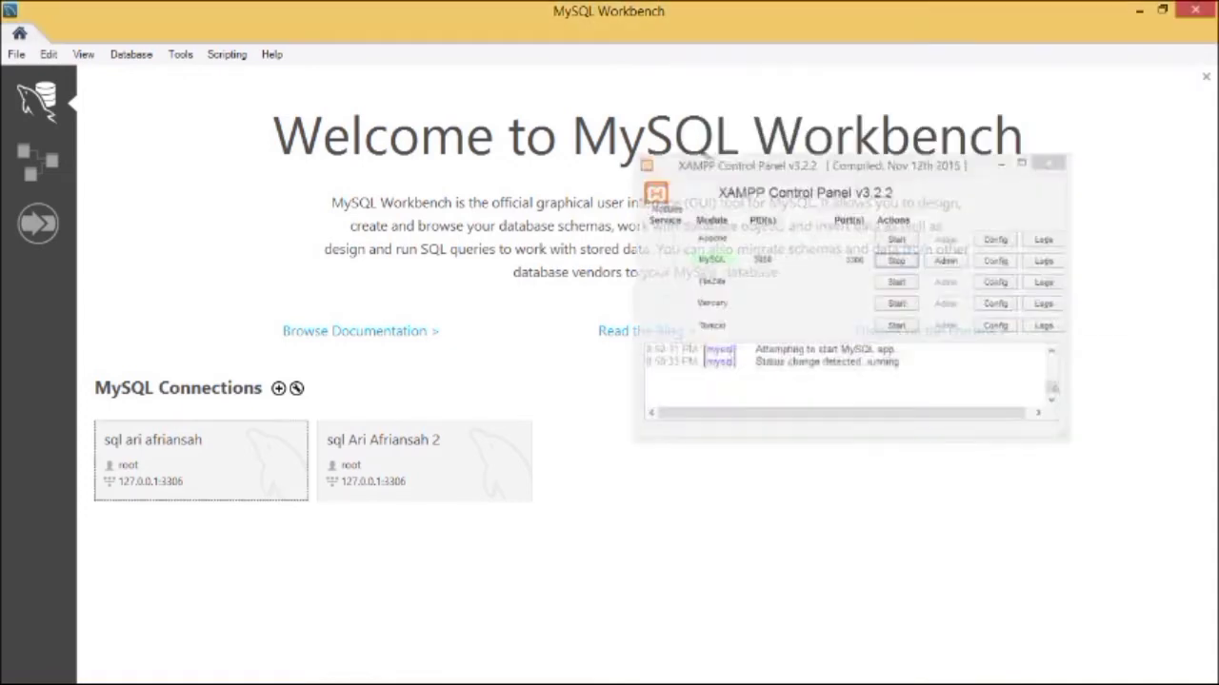
click(1112, 70)
Step: Open the newly created second MySQL connection, continuing despite the server version warning
click(423, 461)
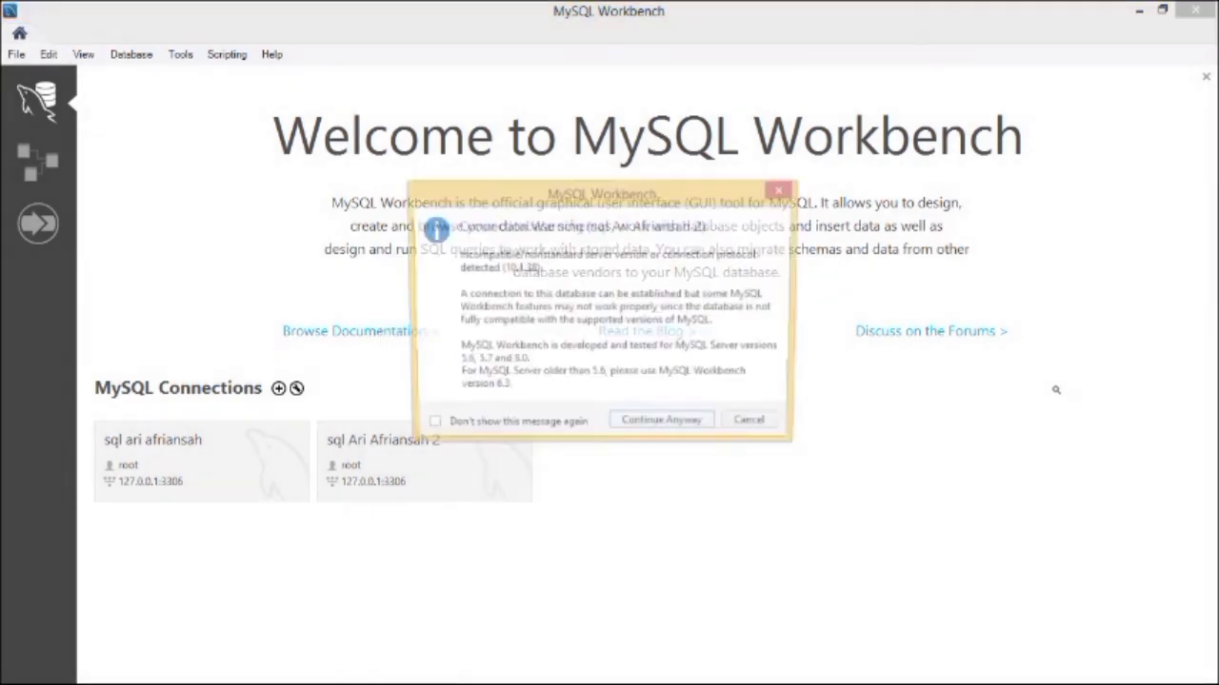
click(664, 426)
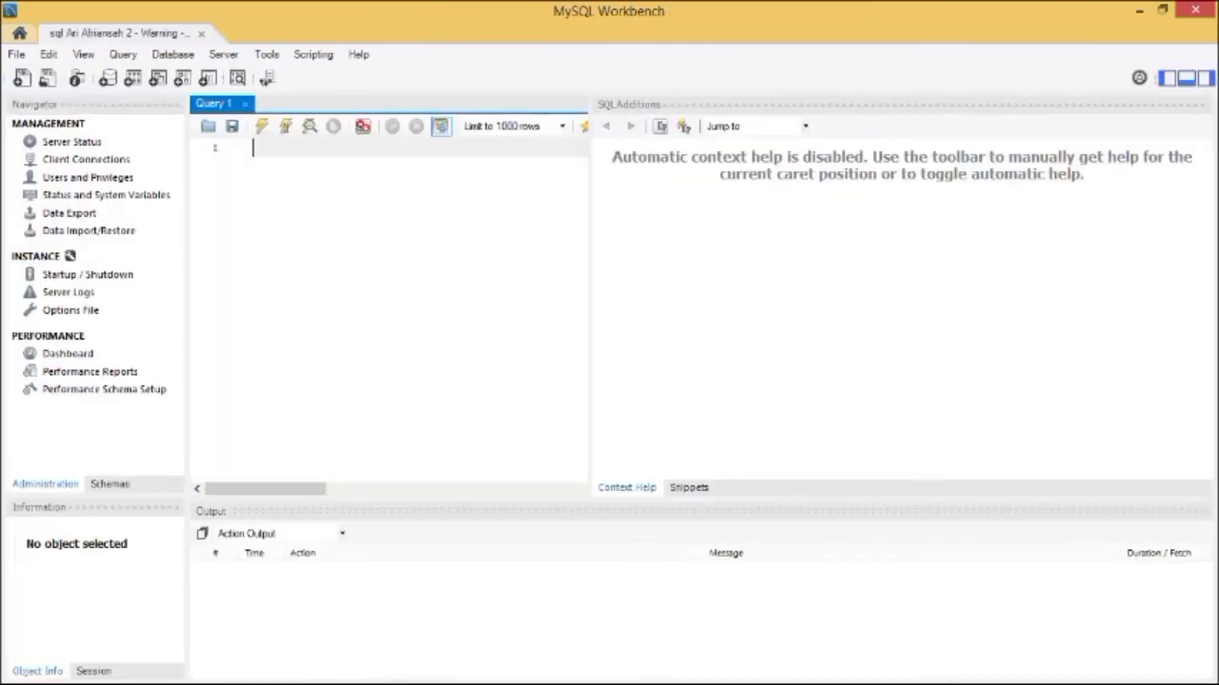
Step: Write the query "show databases" in the Query 1 editor and execute it
text(show database)
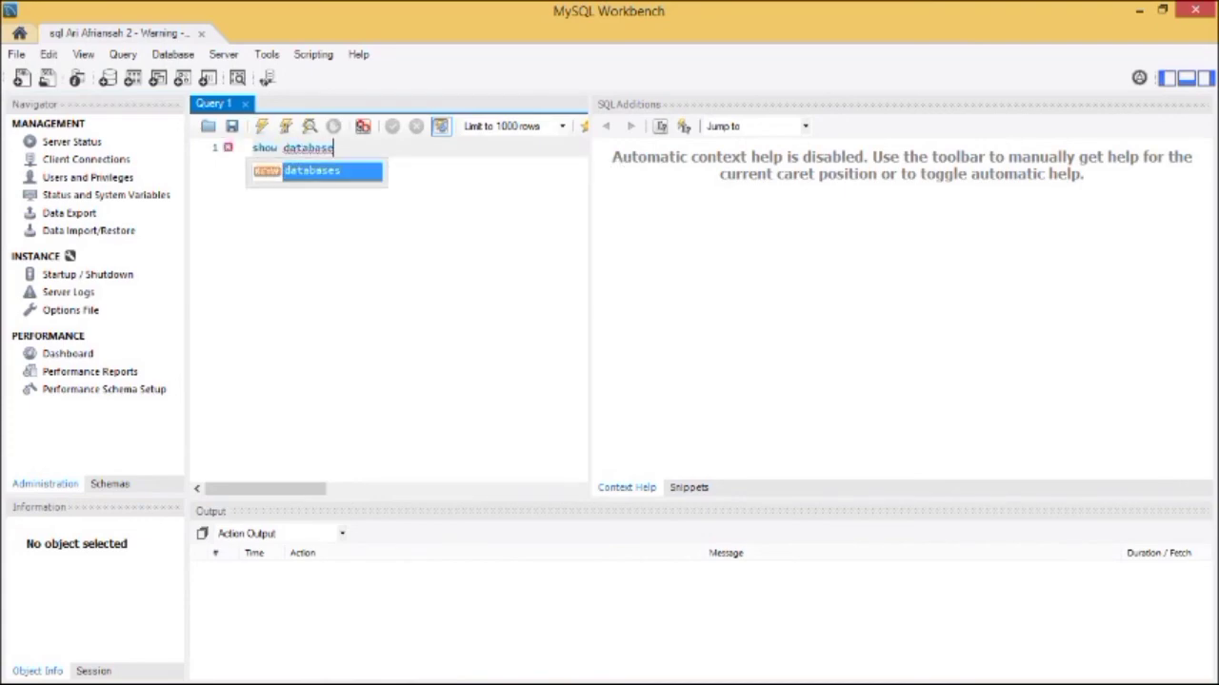
key(Return)
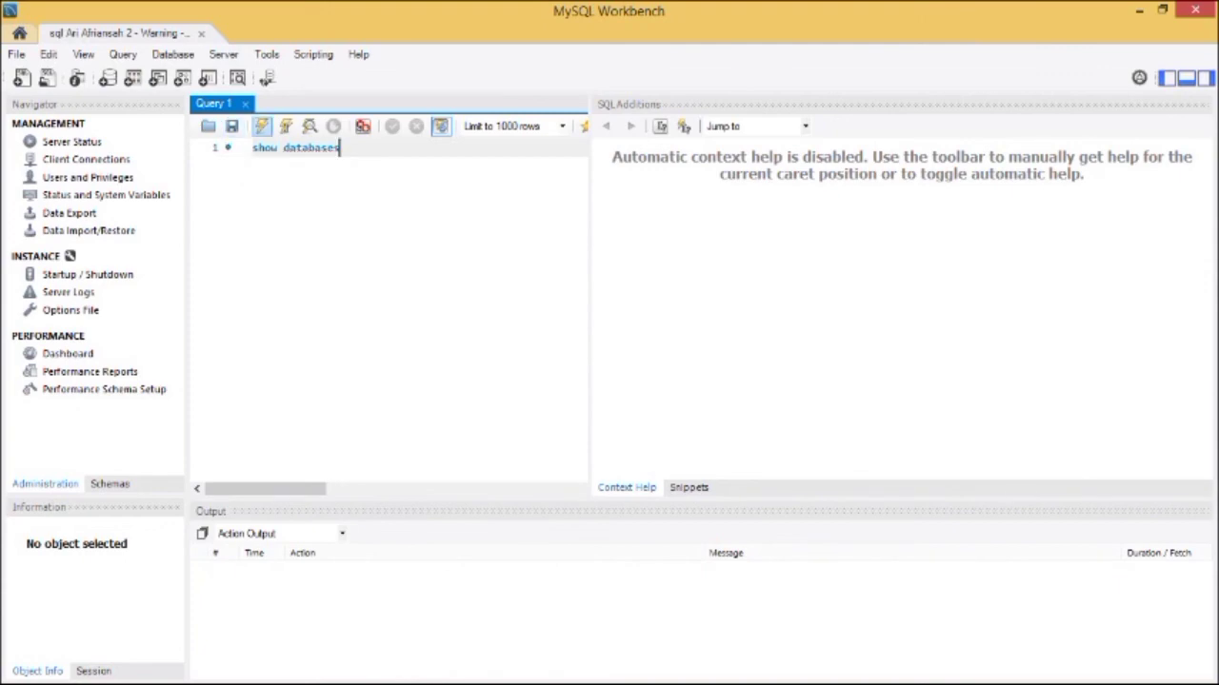
click(262, 126)
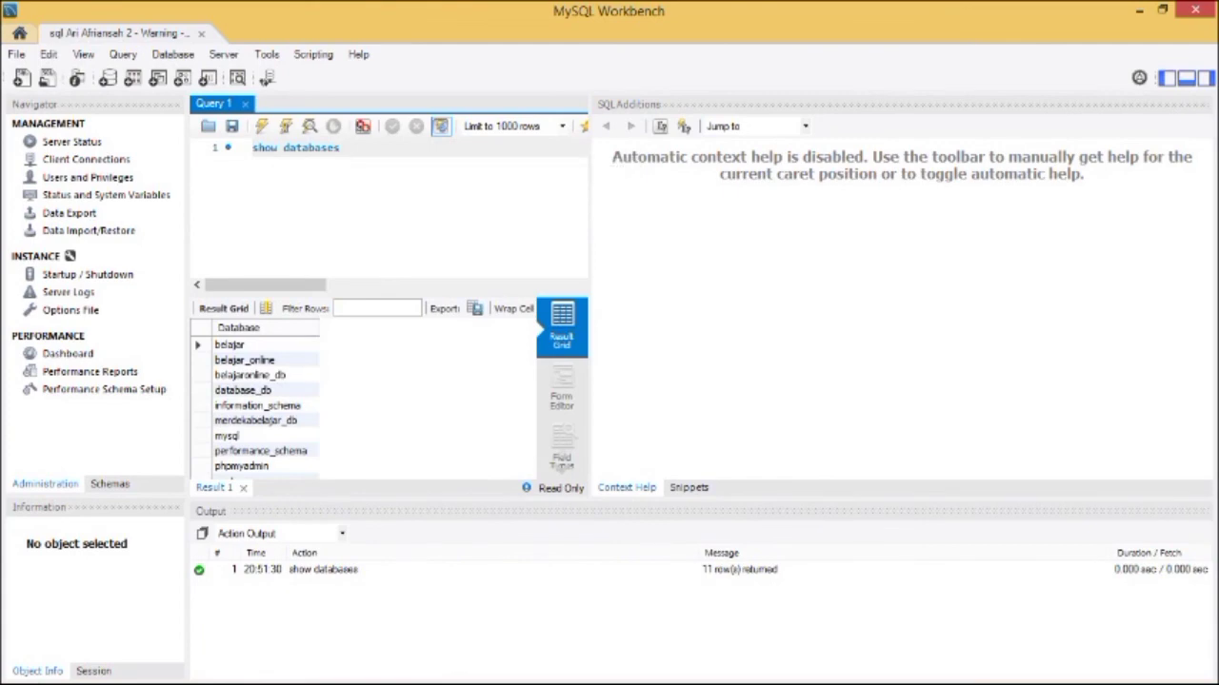
Step: Look through the database names in the query's result grid, and minimize MySQL Workbench
click(249, 375)
click(243, 390)
click(257, 406)
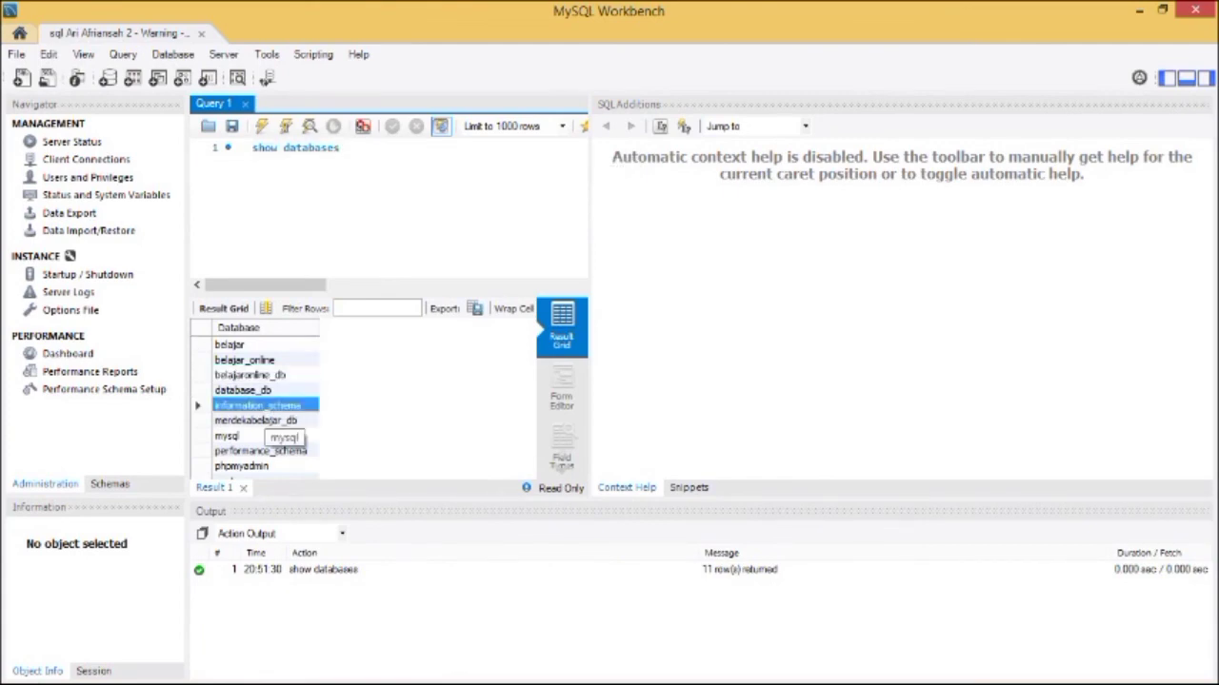
scroll(257, 409, down, 1)
click(260, 421)
click(242, 436)
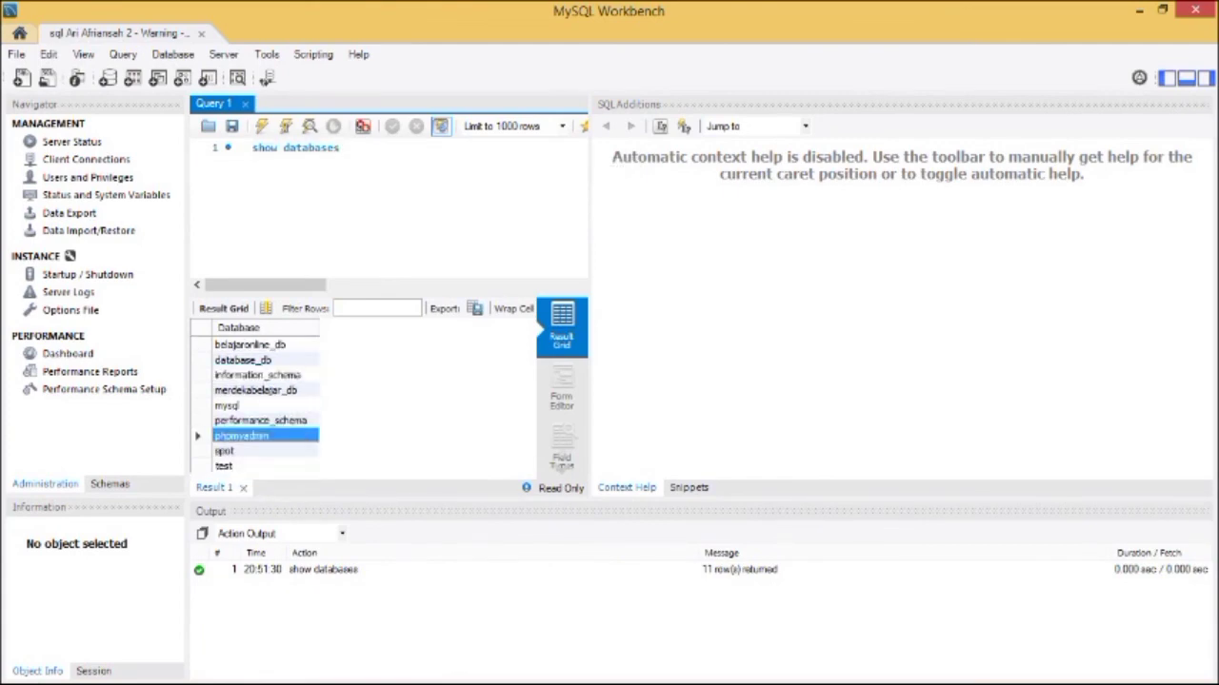
click(257, 375)
scroll(257, 400, up, 1)
click(249, 375)
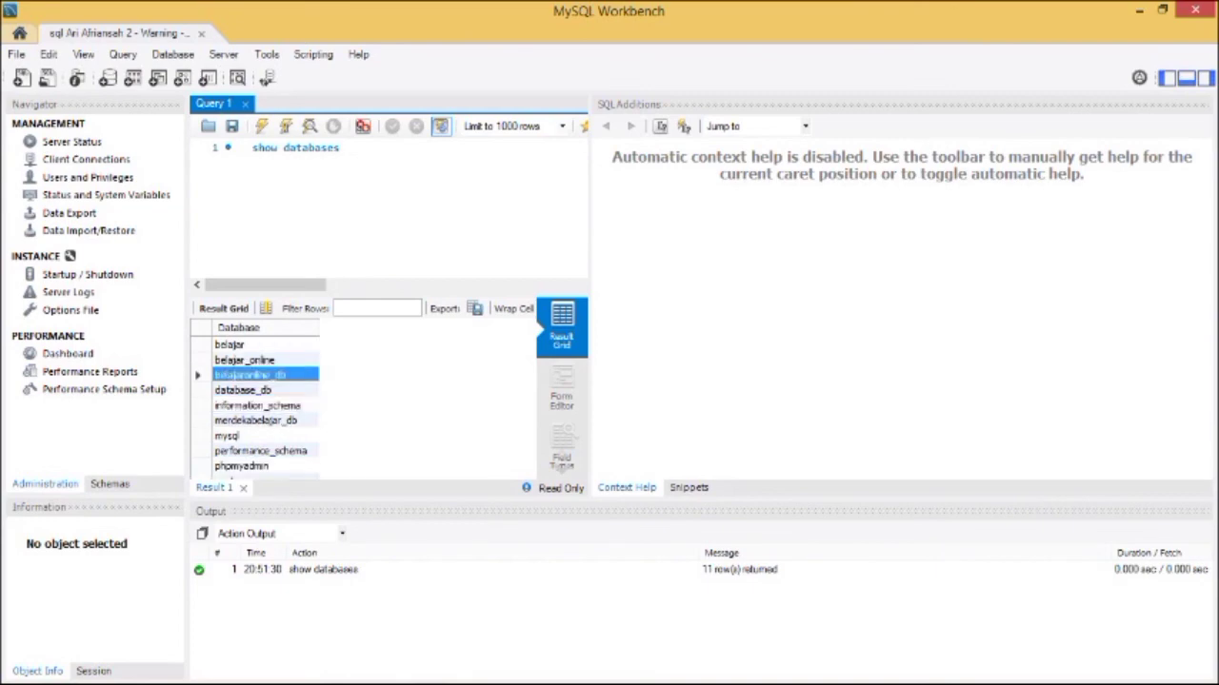
click(244, 360)
click(229, 344)
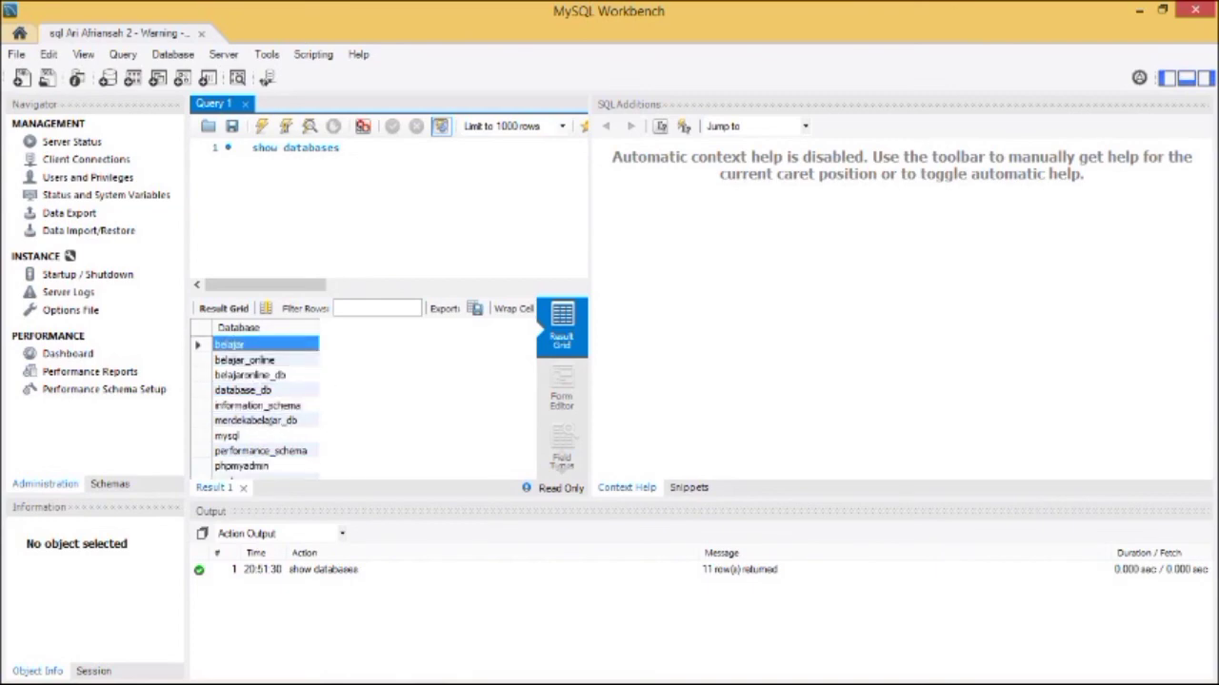
click(1139, 11)
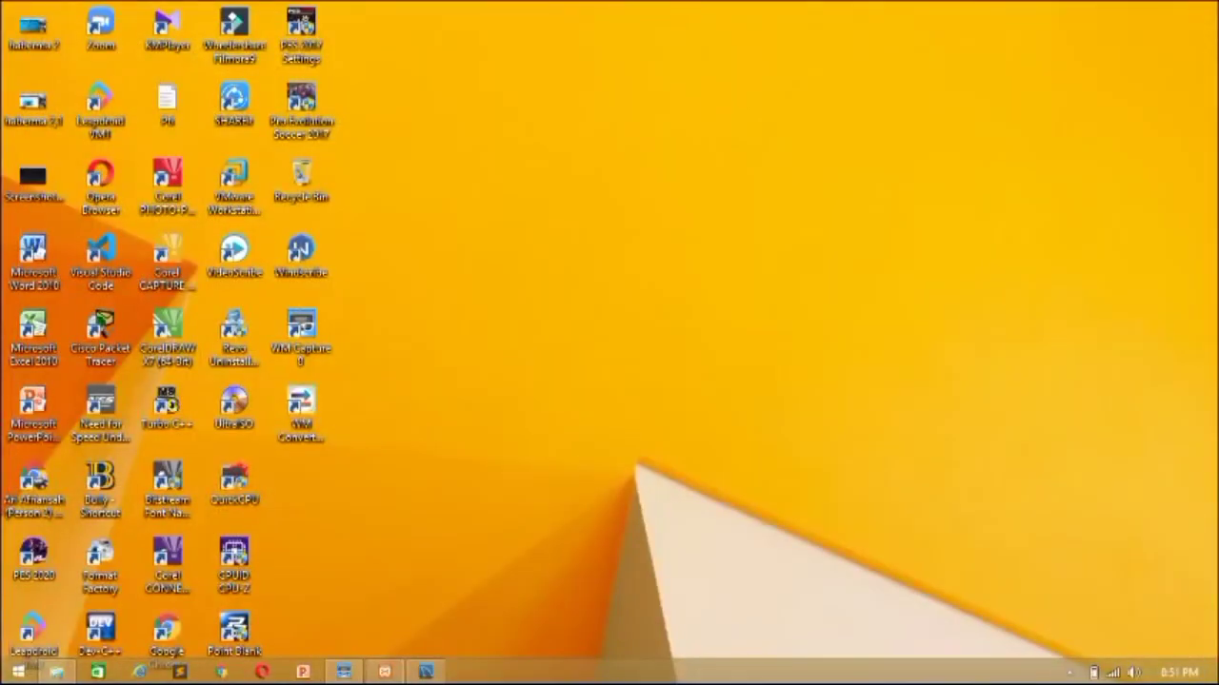